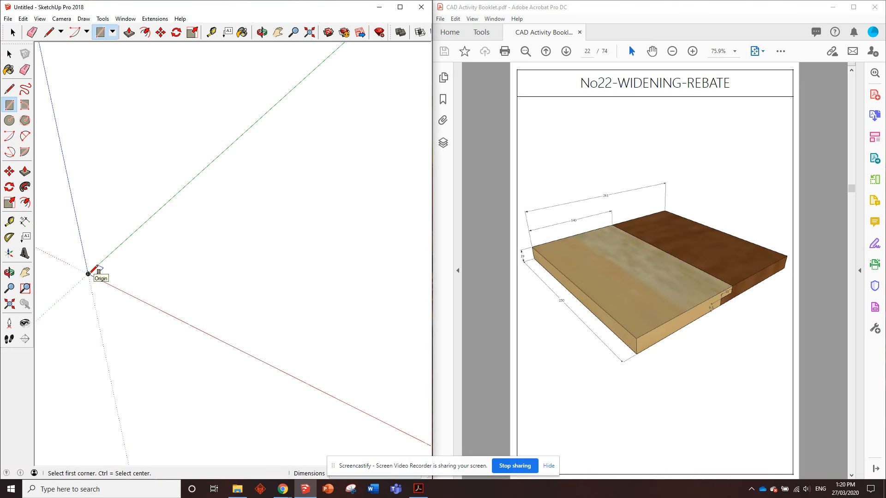
Step: Draw a 250 by 140 mm rectangle on the ground plane from the origin, with its long side along the red axis
left_click(88, 274)
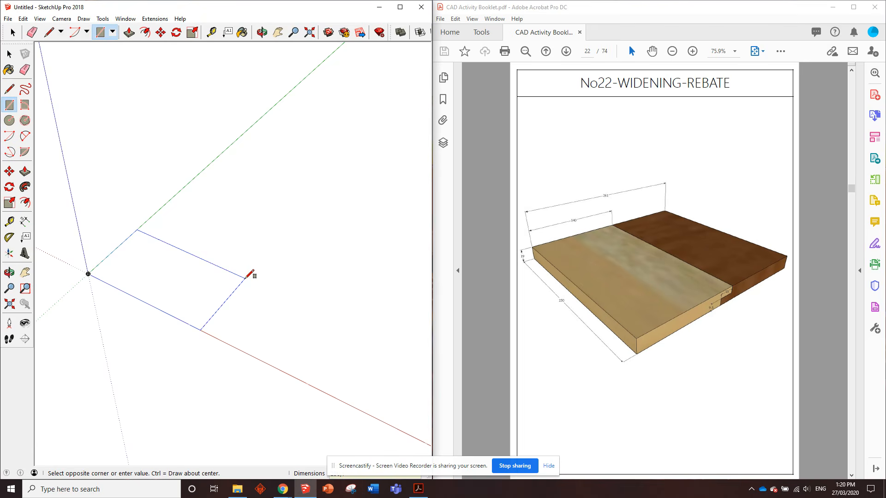
left_click(245, 277)
scroll(242, 274, "down", 5)
scroll(95, 272, "up", 6)
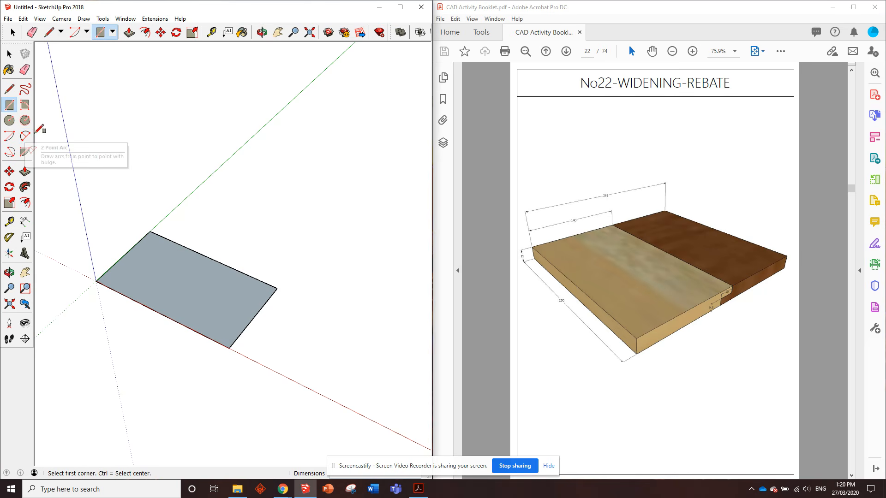
Step: Push/Pull the rectangle upward by 19 mm to form the first board
left_click(129, 32)
left_click_drag(166, 277, 170, 266)
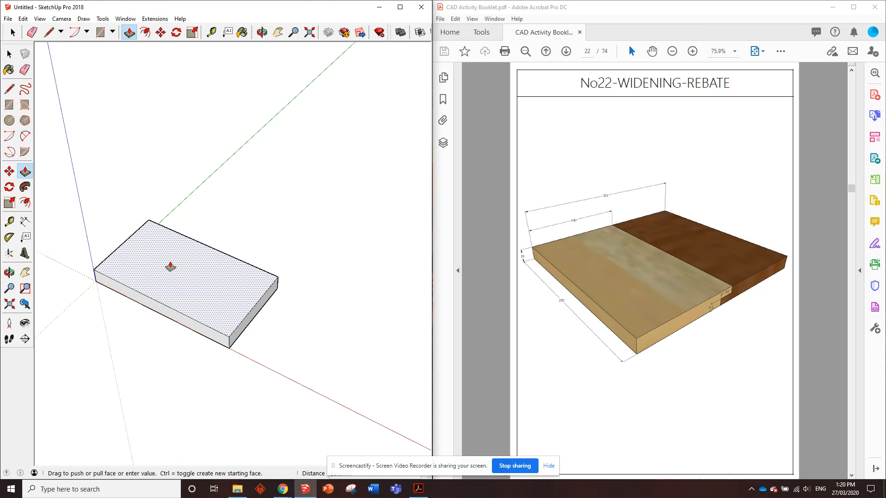
key("Return")
middle_click_drag(218, 262, 138, 185)
scroll(135, 257, "up", 2)
middle_click_drag(197, 300, 164, 221)
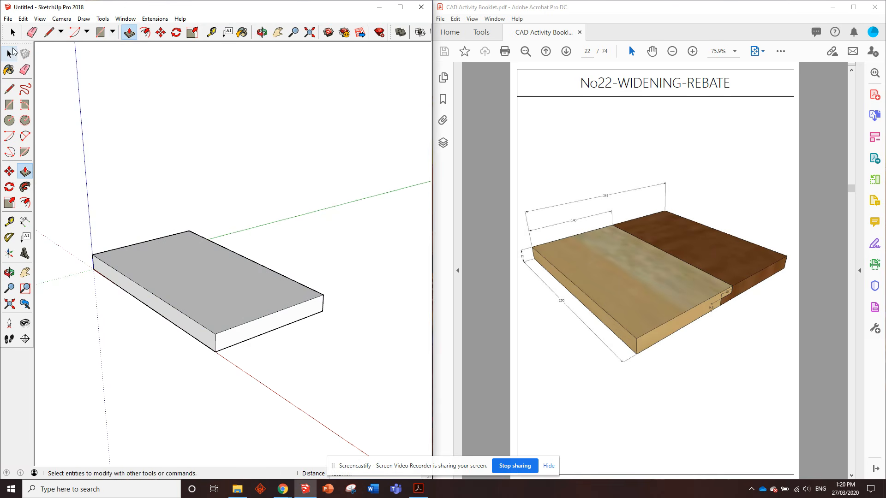
Step: Turn the whole board into a component, keeping the default definition settings
key("space")
left_click(194, 284)
triple_click(194, 284)
right_click(193, 281)
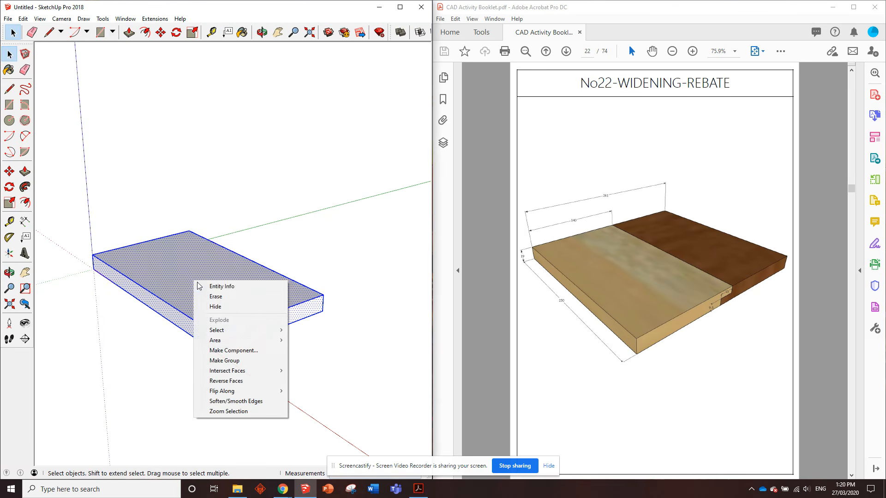
left_click(252, 350)
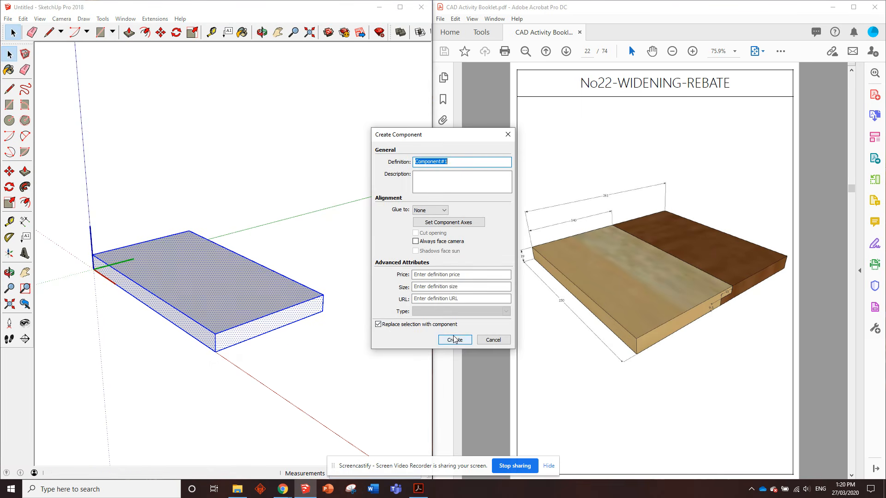
left_click(454, 339)
left_click(275, 227)
Step: Switch to Acrobat and enlarge the joint in the No22-WIDENING-REBATE drawing to 200% to read the rebate dimensions
middle_click_drag(300, 259, 234, 268)
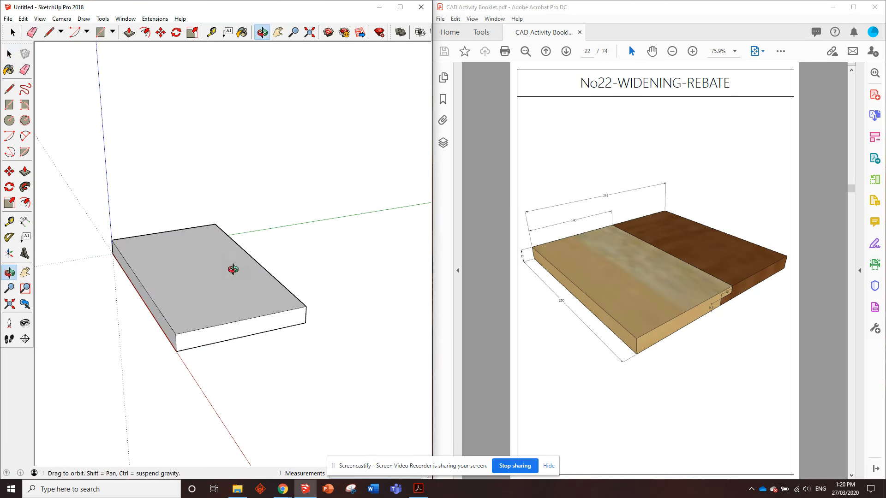
middle_click_drag(260, 309, 251, 286)
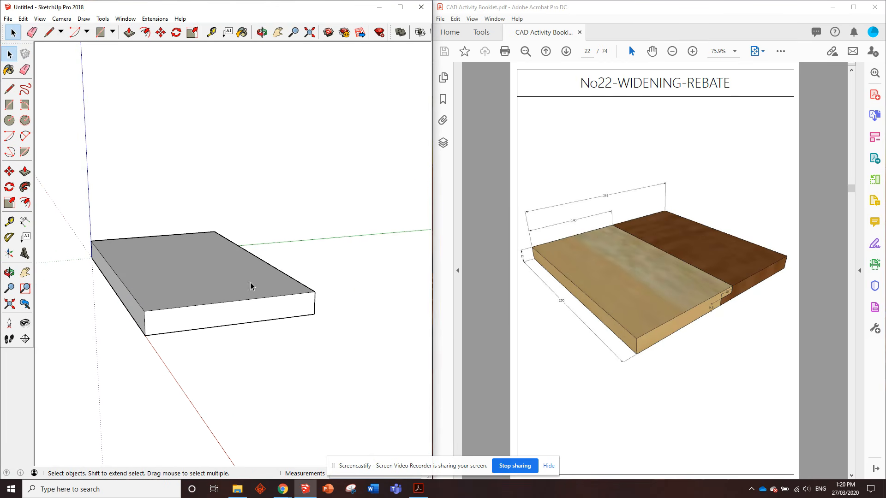
left_click(231, 269)
left_click(269, 205)
left_click(9, 105)
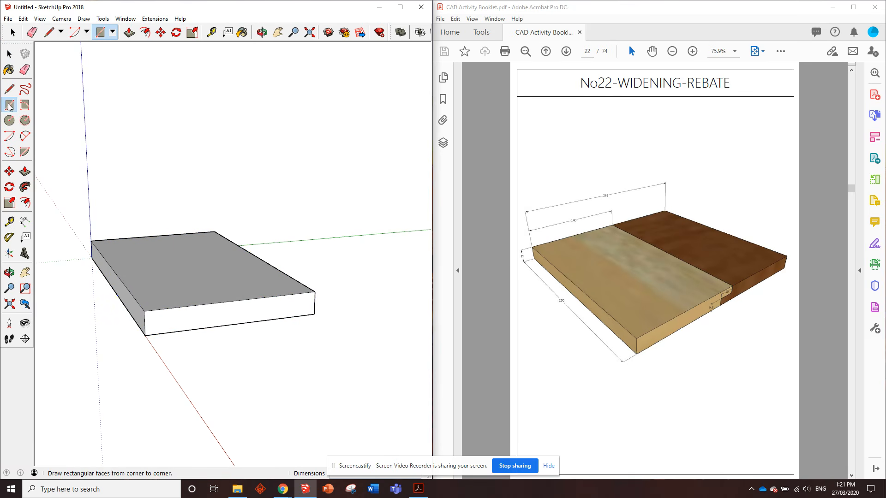
left_click(727, 298)
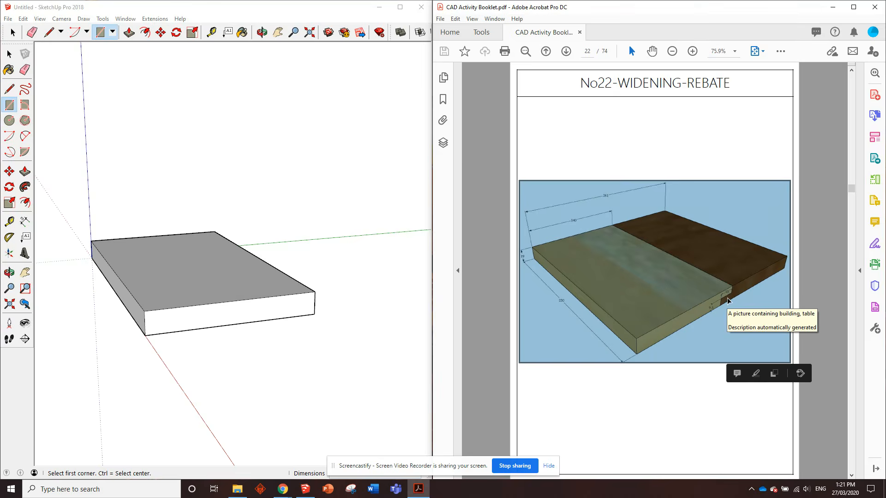
scroll(727, 301, "up", 4, "ctrl")
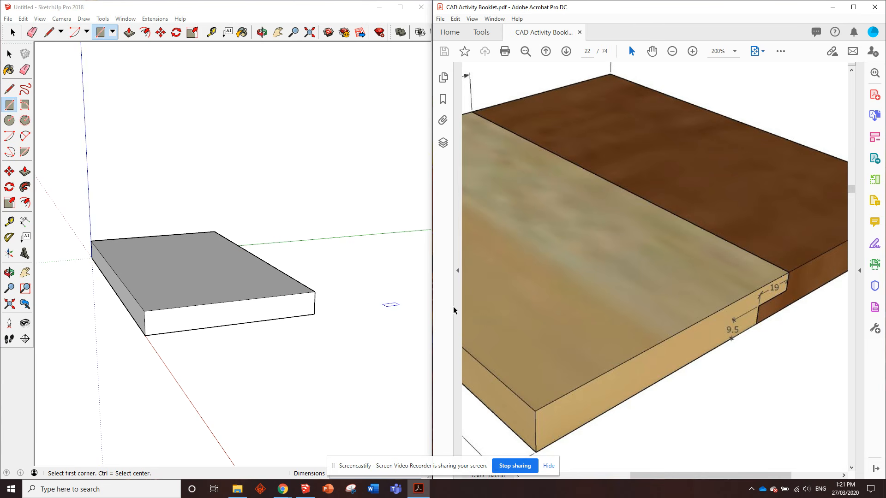
Step: Back in SketchUp, draw a 19 by 9.5 mm rectangle at the lower corner of the board's end, outside the component
left_click(314, 314)
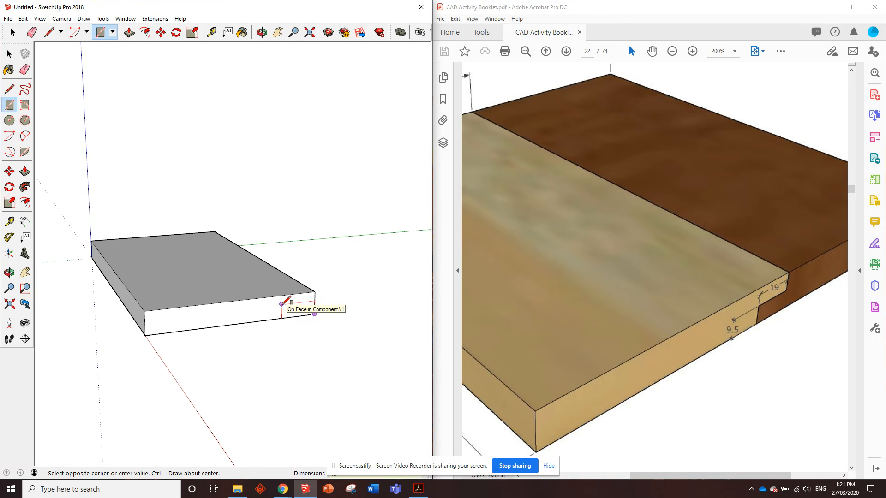
left_click(294, 305)
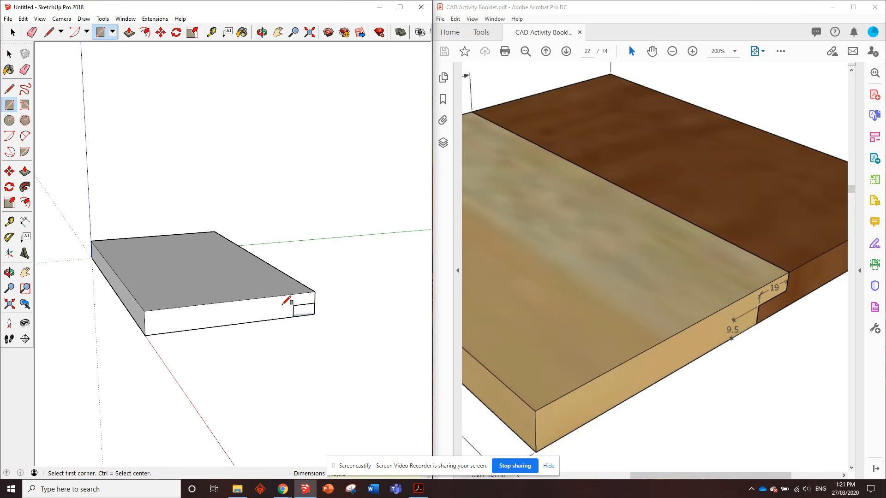
mouse_move(333, 466)
left_mouse_down()
mouse_move(576, 432)
mouse_move(609, 447)
left_mouse_up()
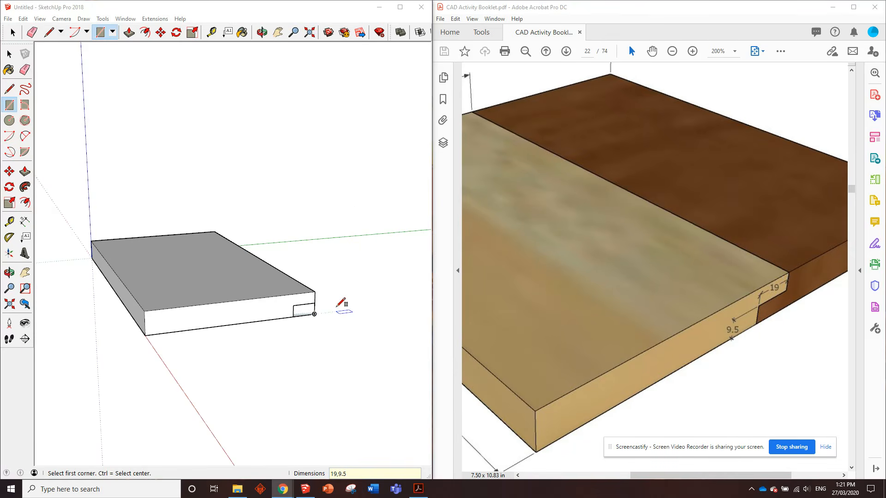
Step: Try to Push/Pull the loose rebate rectangle along the board, cancel it and undo the rectangle
mouse_move(340, 307)
middle_mouse_down()
mouse_move(118, 293)
mouse_move(193, 301)
middle_mouse_up()
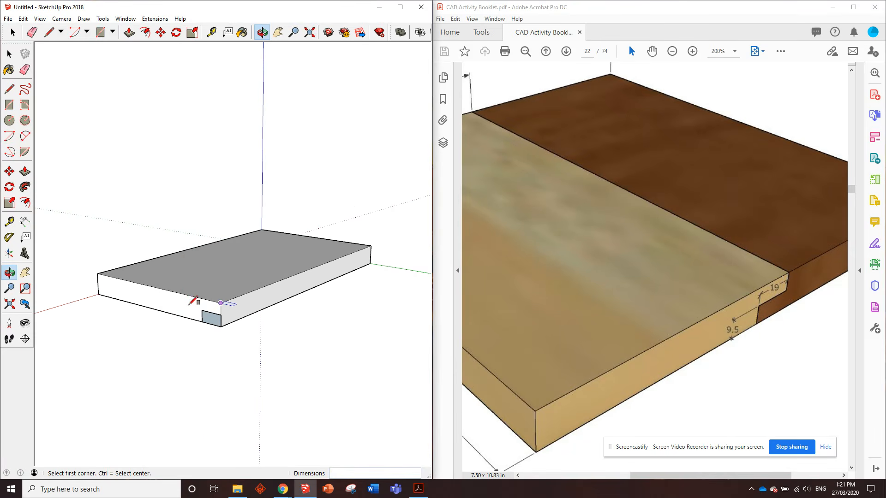
left_click(129, 32)
left_click(211, 319)
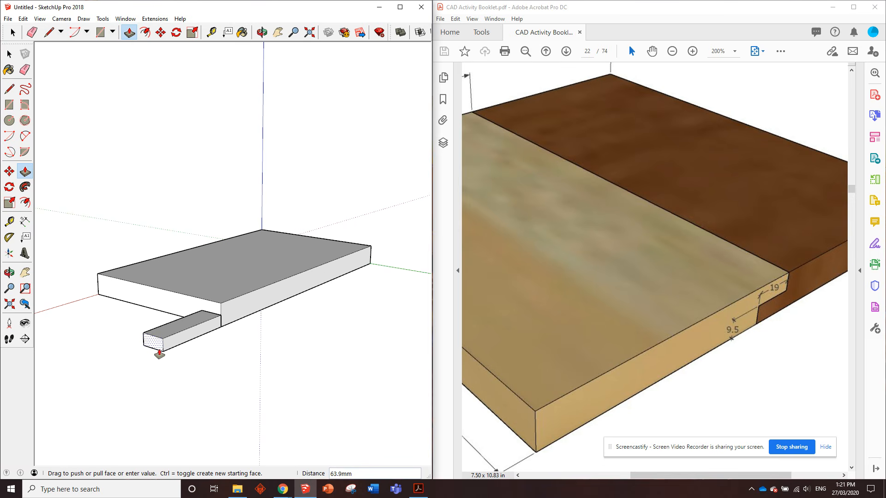
key("Escape")
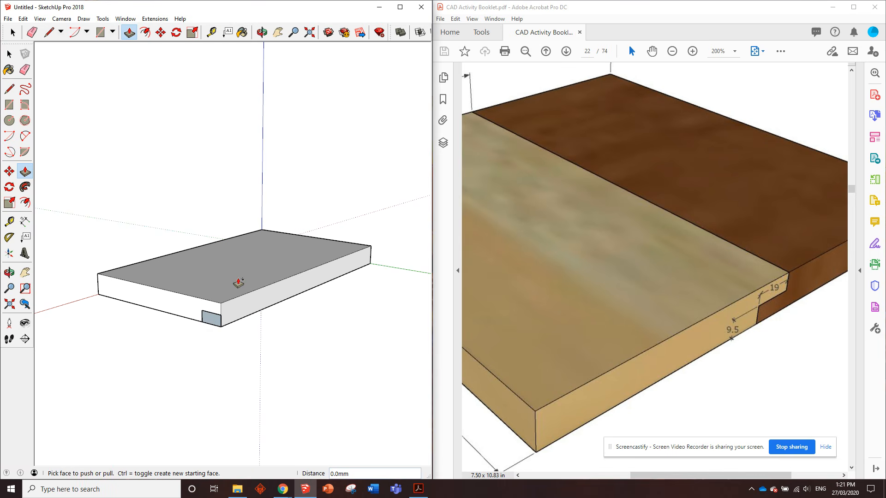
key("ctrl+z")
key("space")
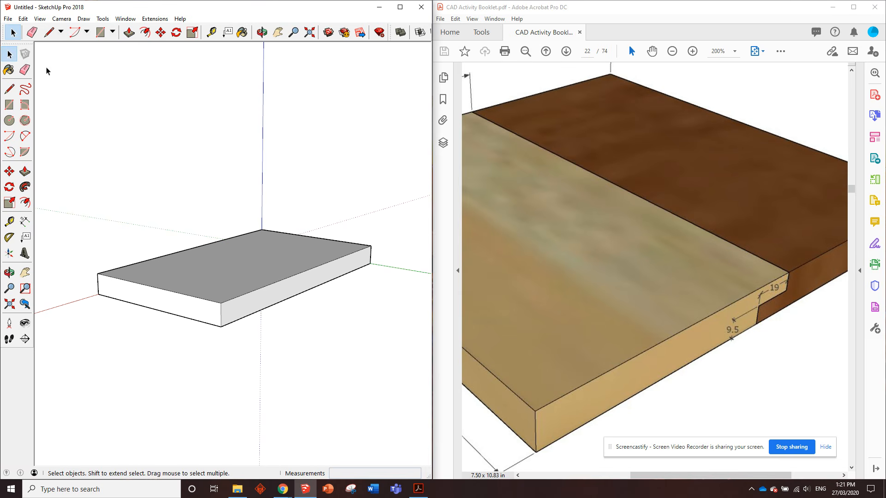
Step: Open the board component for editing and draw a 19 by 9.5 mm rectangle at the lower corner of its end face
left_click(224, 281)
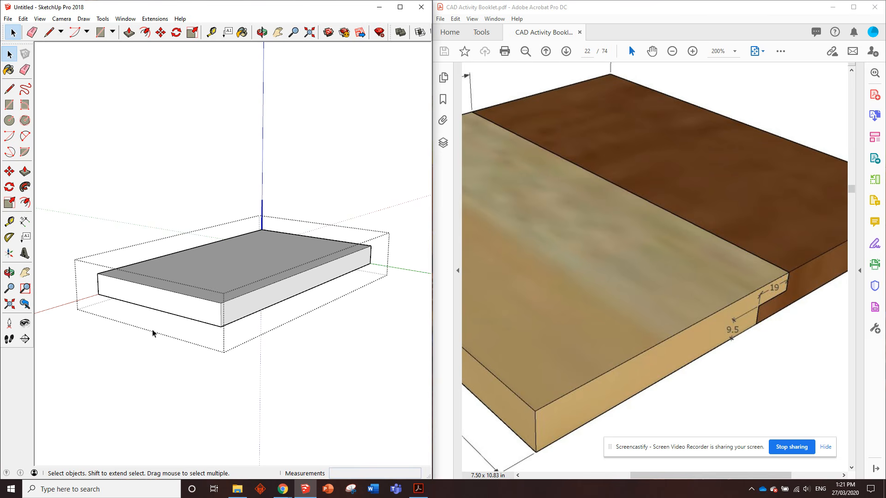
mouse_move(184, 276)
middle_mouse_down()
mouse_move(263, 287)
mouse_move(271, 321)
middle_mouse_up()
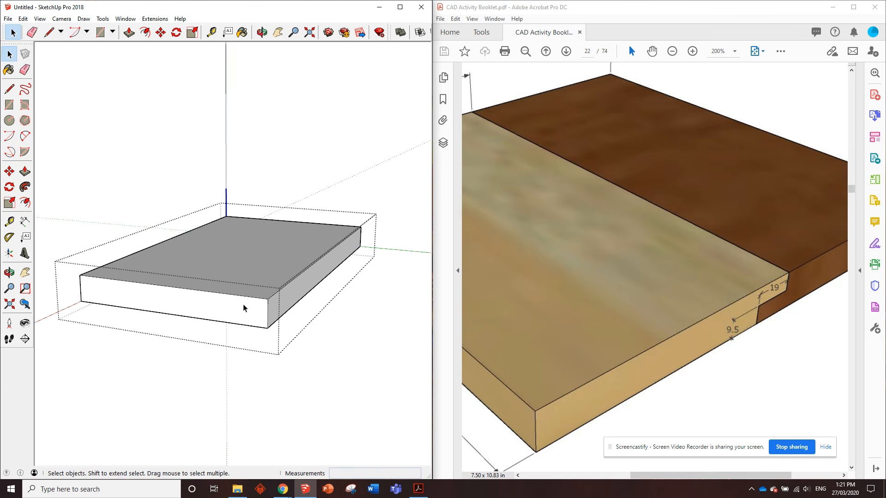
left_click(101, 31)
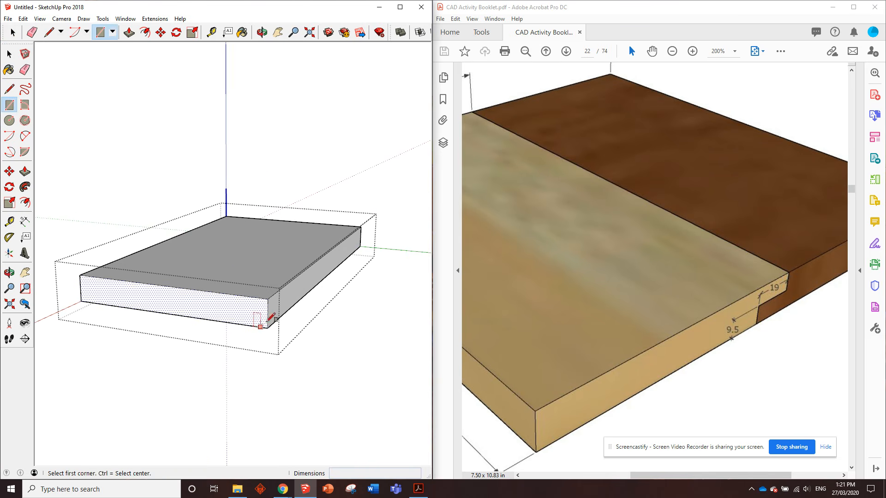
left_click(268, 327)
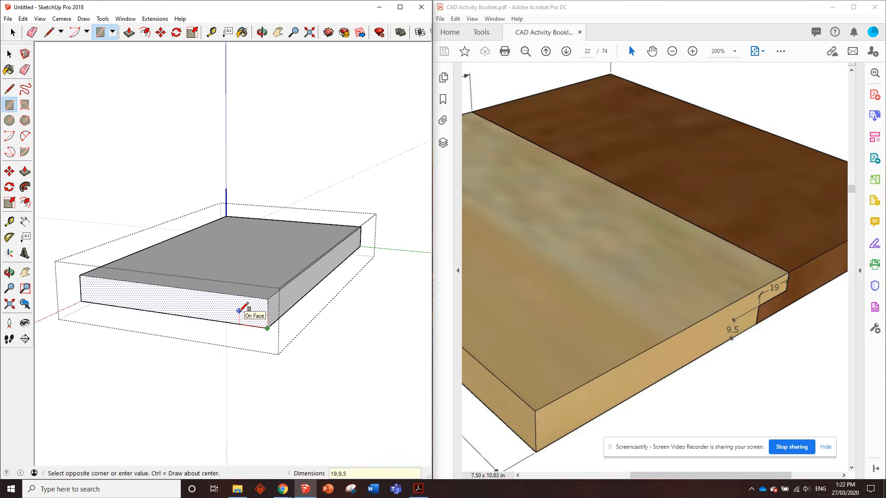
type("19,9.5")
key("Return")
left_click(129, 32)
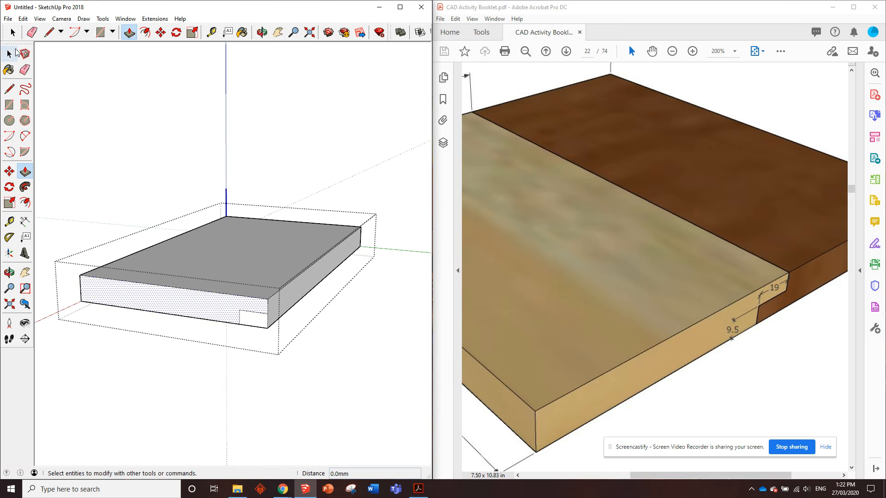
left_click(16, 52)
left_click(91, 87)
left_click(130, 32)
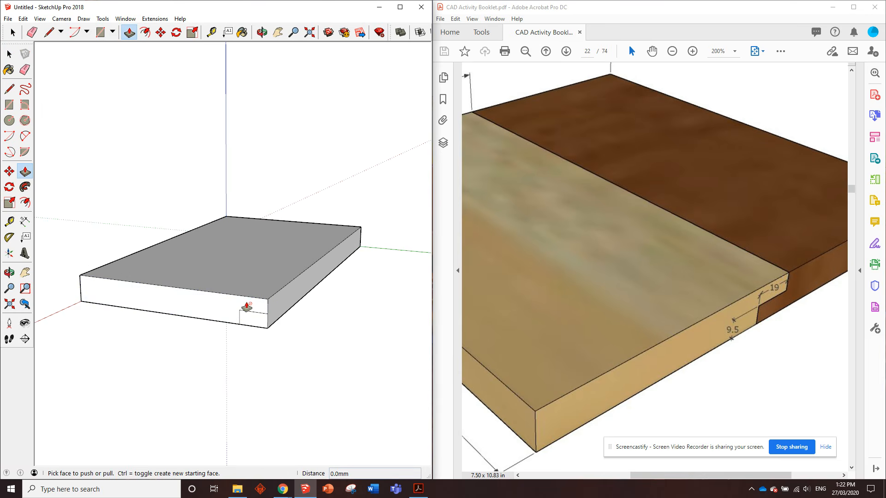
key("space")
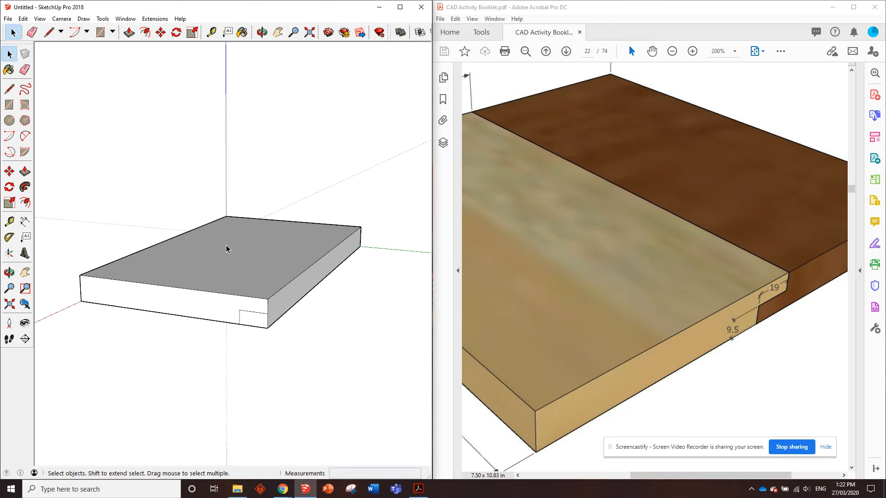
Step: Inside the board component, push the rebate rectangle 250 mm through the full length to cut the rebate, and close the component
double_click(229, 251)
left_click(130, 31)
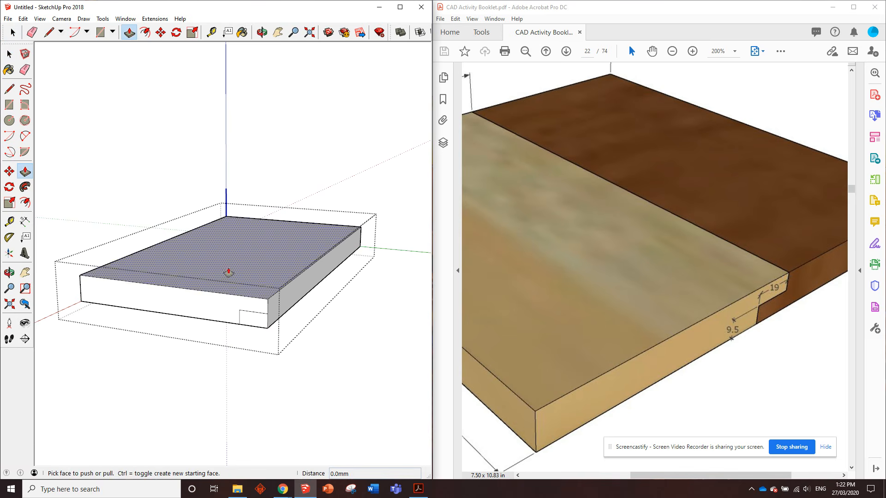
left_click(261, 326)
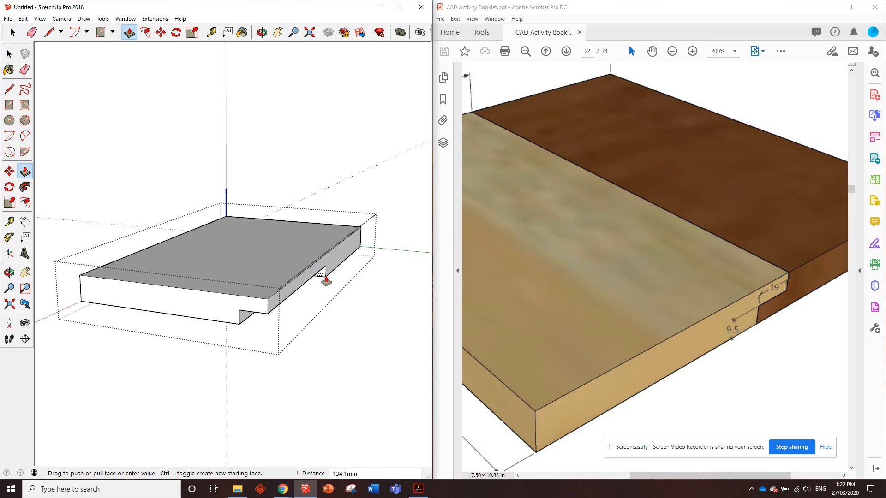
left_click(363, 254)
middle_click_drag(283, 273, 269, 285)
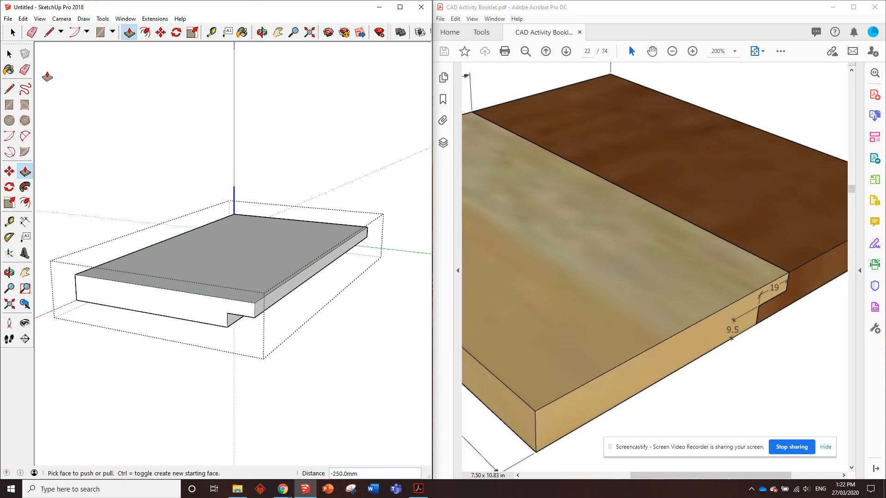
key("space")
left_click(123, 117)
Step: Paint the rebated board with the Wood Floor Light material from the Wood collection and close the tray
mouse_move(124, 117)
middle_mouse_down()
mouse_move(266, 205)
mouse_move(342, 194)
mouse_move(338, 223)
middle_mouse_up()
left_click(242, 32)
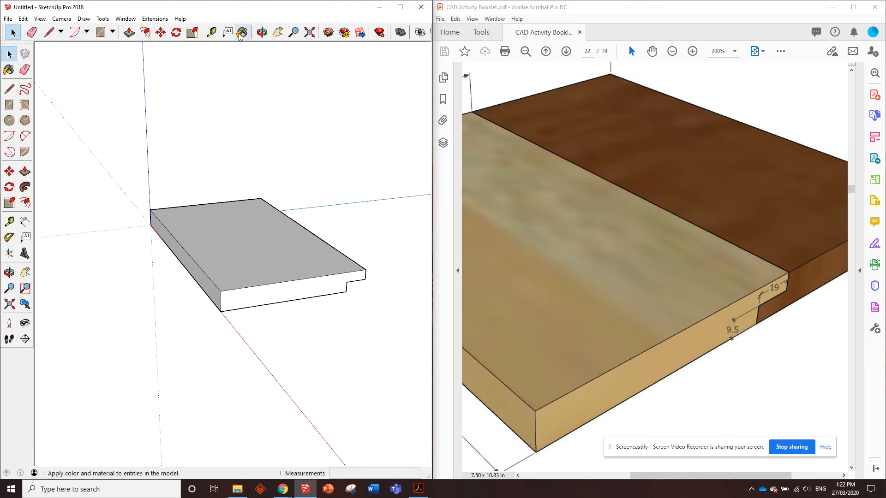
left_click(335, 158)
left_click(317, 164)
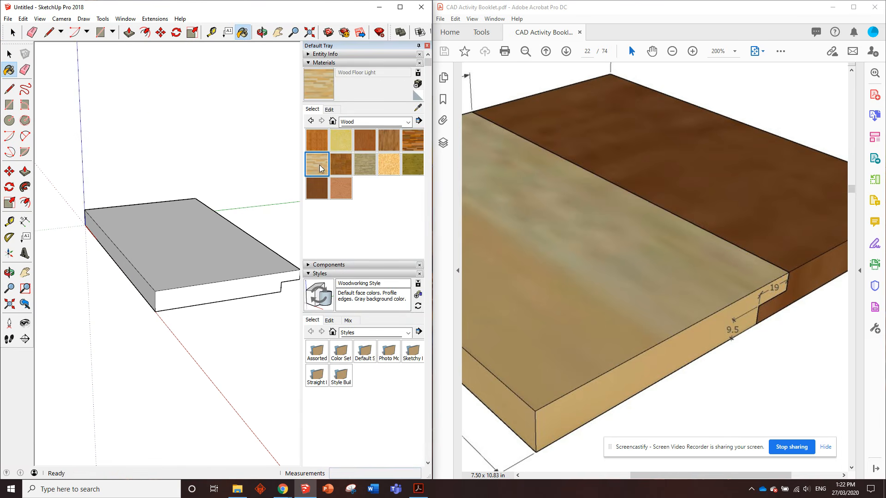
left_click(215, 222)
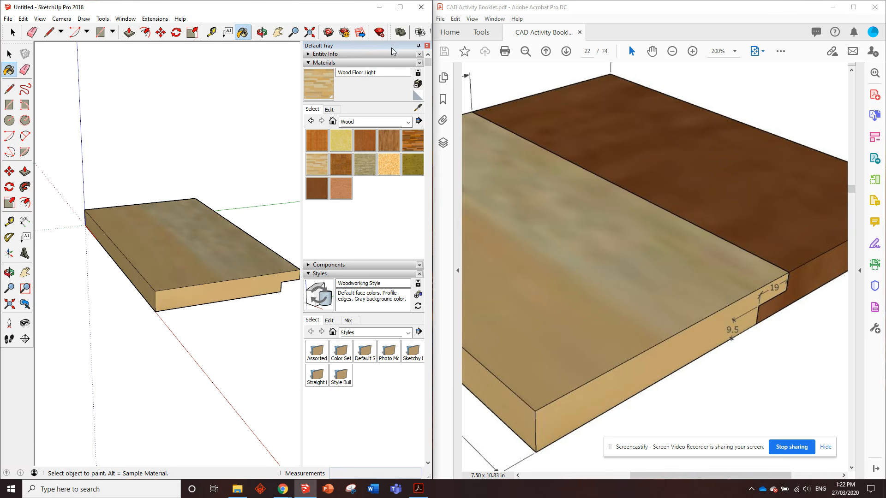
left_click(427, 45)
Step: Copy the rebated board along the green axis, placing the copy about 206 mm from the original
mouse_move(207, 188)
middle_mouse_down()
mouse_move(316, 228)
mouse_move(232, 230)
mouse_move(340, 247)
mouse_move(239, 214)
mouse_move(212, 222)
mouse_move(251, 251)
mouse_move(101, 211)
middle_mouse_up()
key("b")
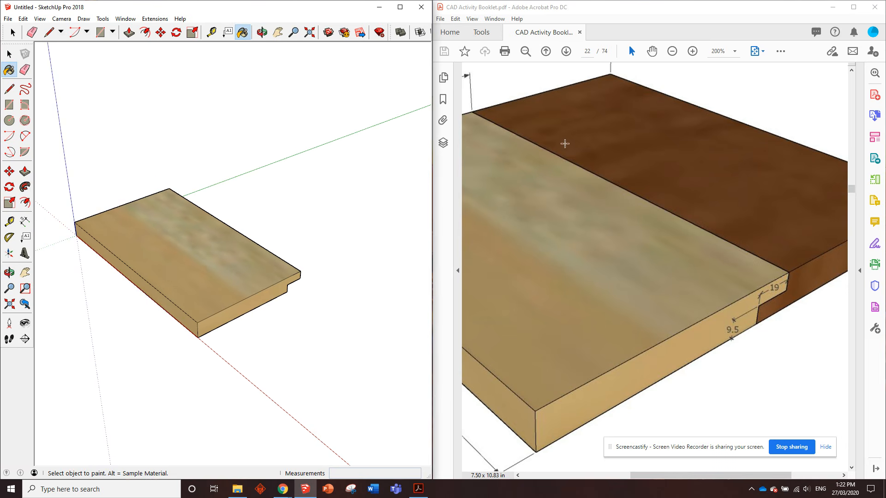
left_click(9, 54)
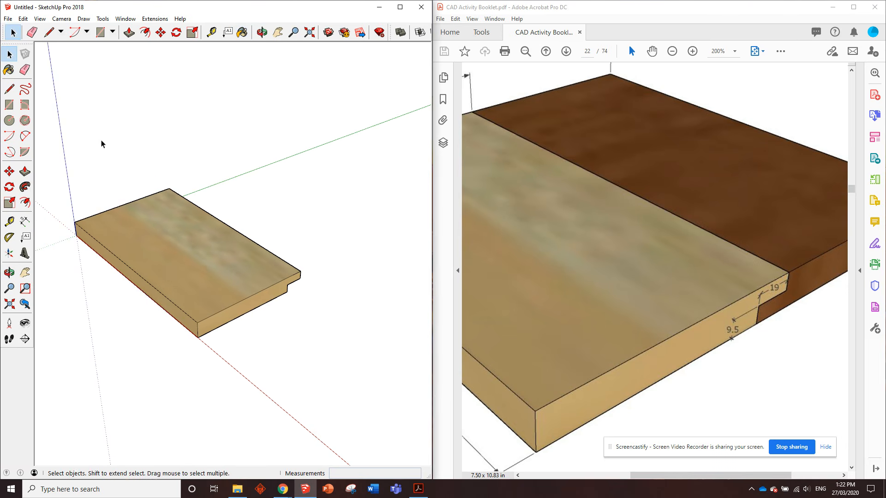
left_click(161, 31)
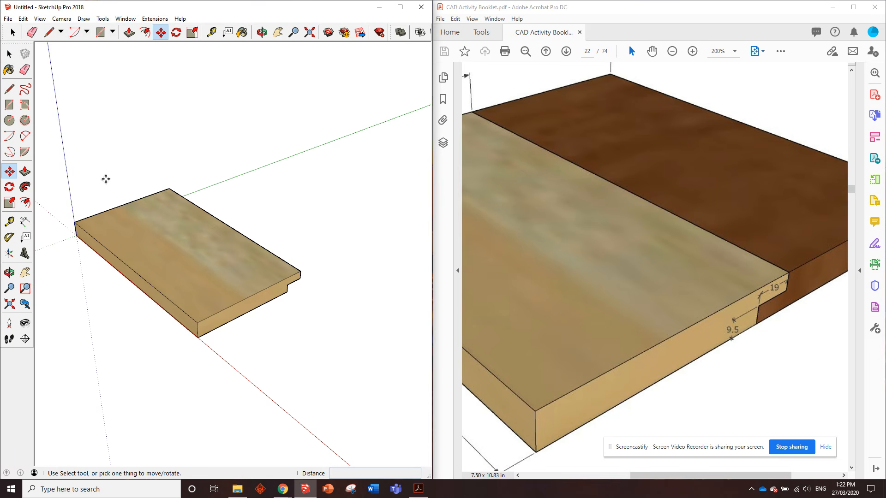
scroll(231, 160, "down", 1)
scroll(157, 185, "up", 1)
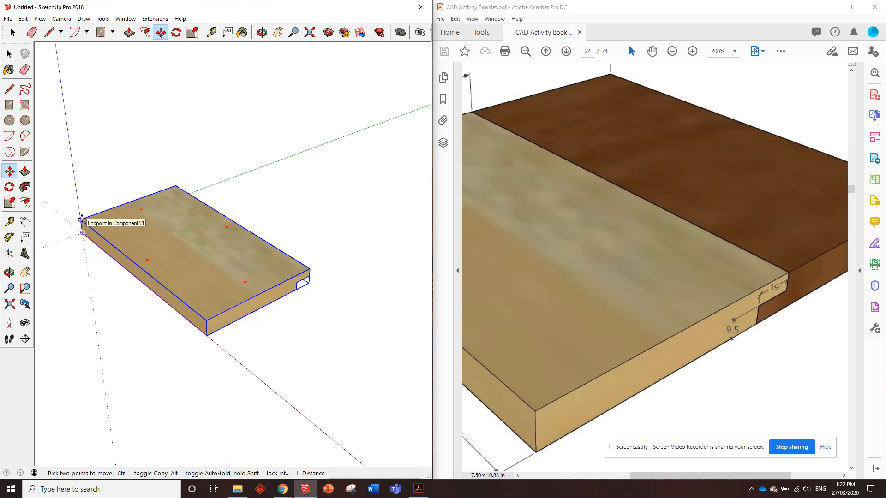
left_click(82, 220)
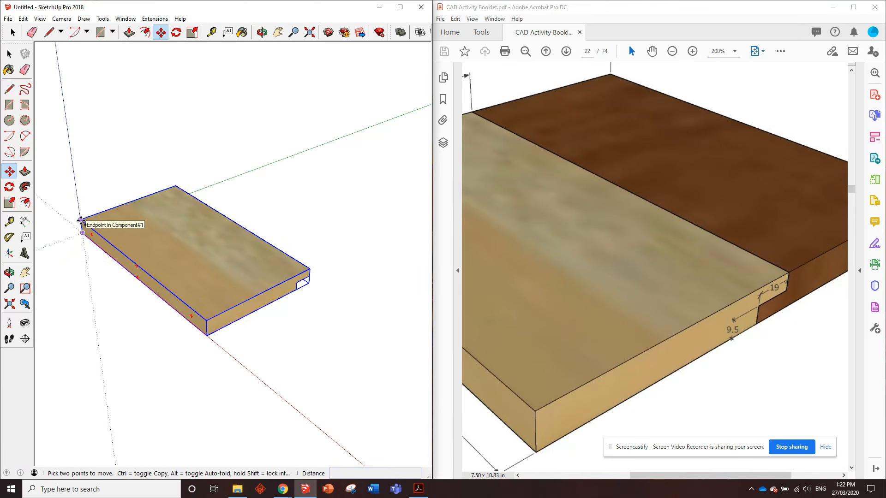
key("ctrl")
left_click(81, 220)
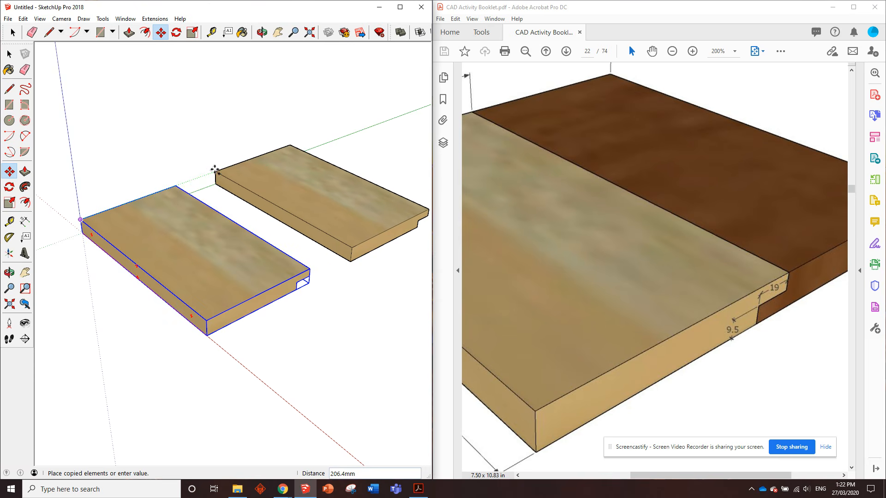
left_click(215, 170)
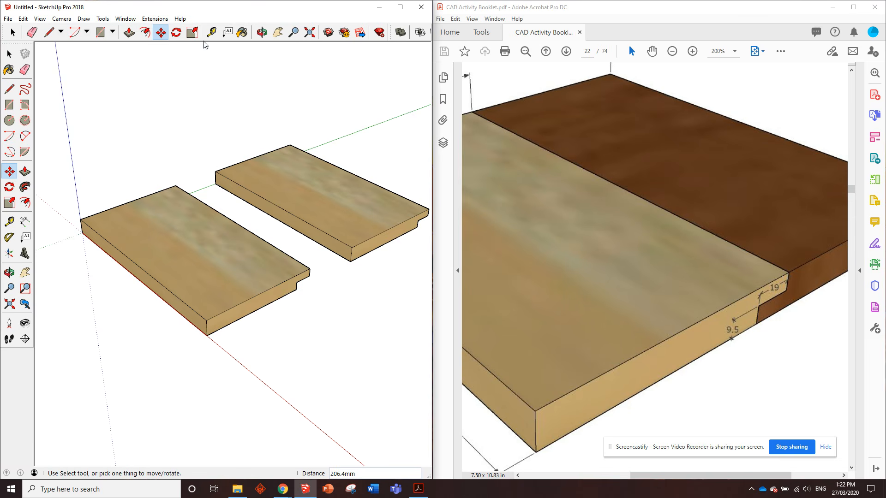
Step: Paint the copied board with the Wood Veneer 01 material from the Wood collection and close the tray
left_click(242, 31)
left_click(317, 188)
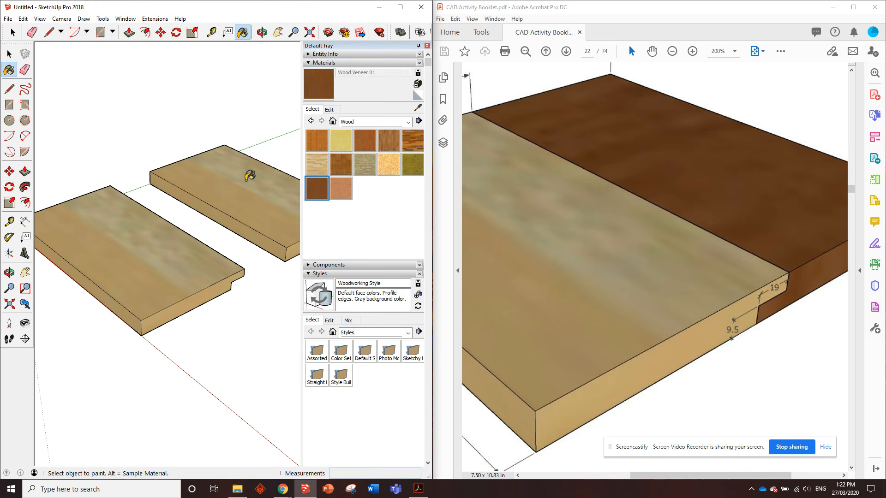
left_click(251, 172)
left_click(427, 45)
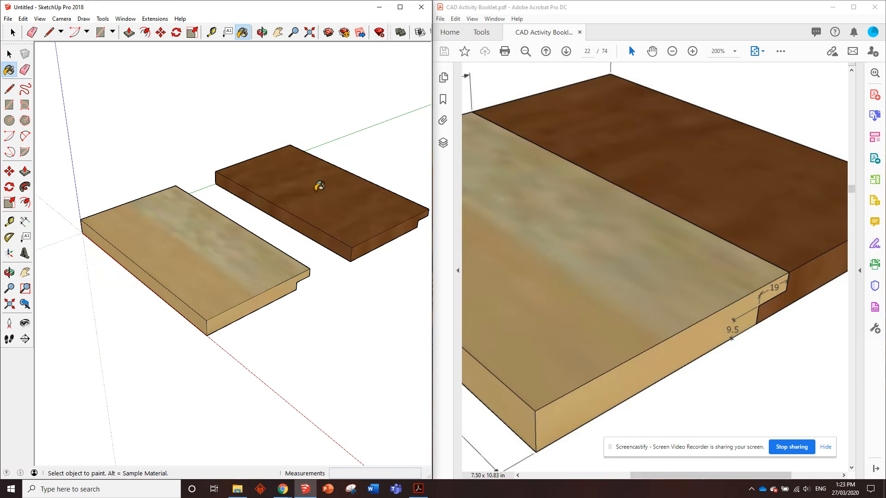
Step: Flip the dark board along the component's green axis and along its blue axis so its rebate faces the light board's
left_click(9, 54)
right_click(279, 189)
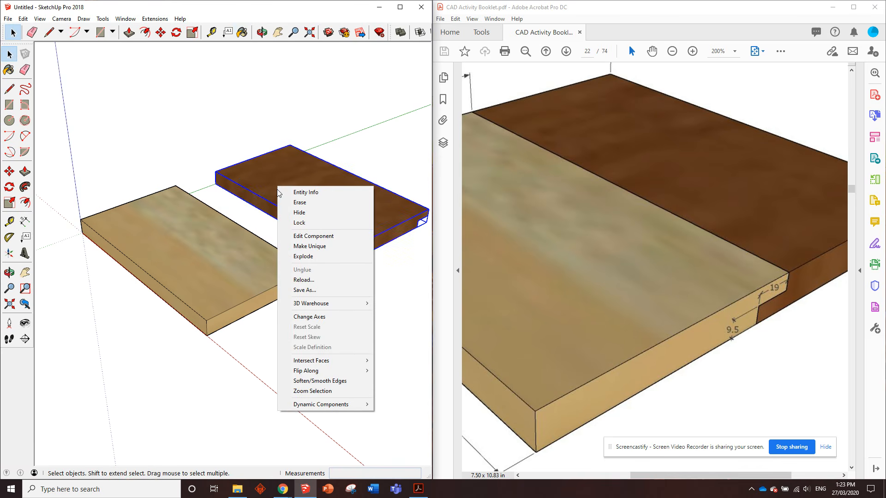
mouse_move(321, 371)
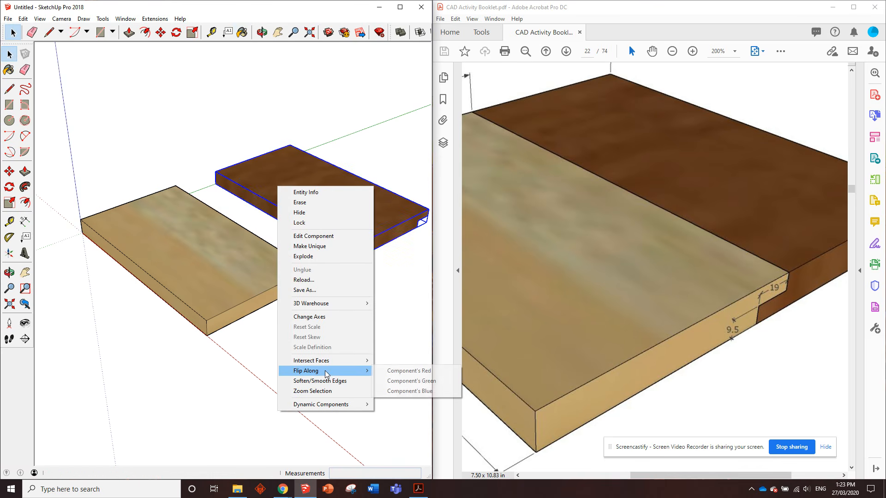
left_click(405, 381)
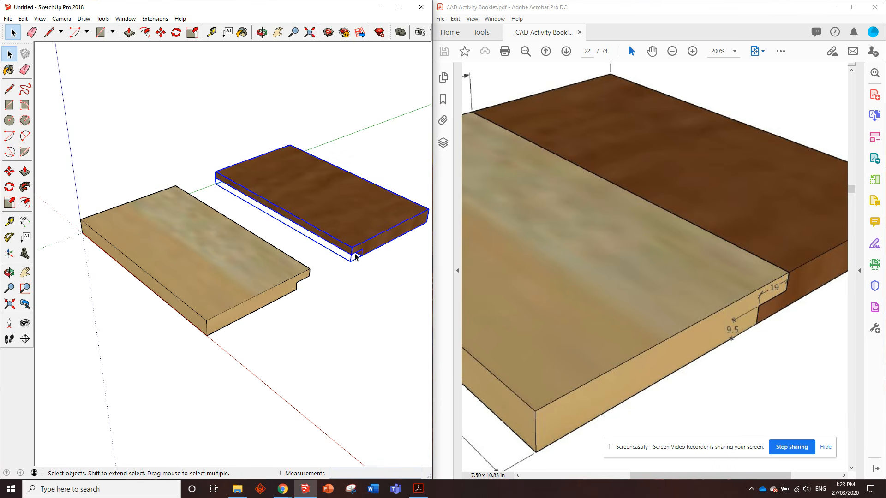
right_click(336, 207)
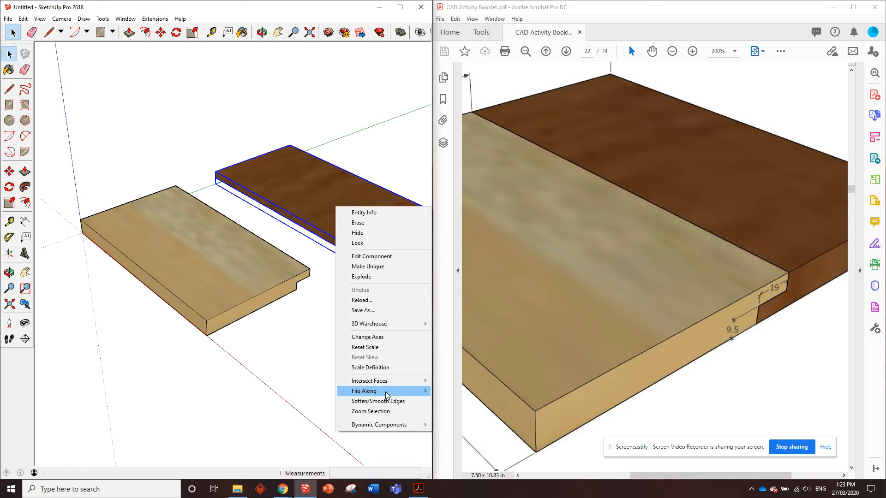
mouse_move(414, 392)
left_click(450, 411)
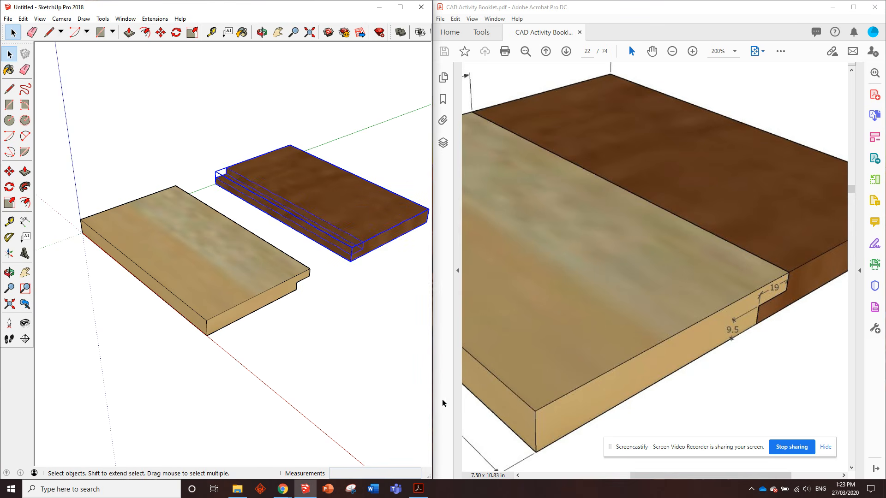
Step: Move the dark board by the inner corner of its rebate onto the light board's lower lip corner, interlocking the rebates, and deselect it
mouse_move(356, 199)
middle_mouse_down()
mouse_move(204, 135)
mouse_move(180, 93)
middle_mouse_up()
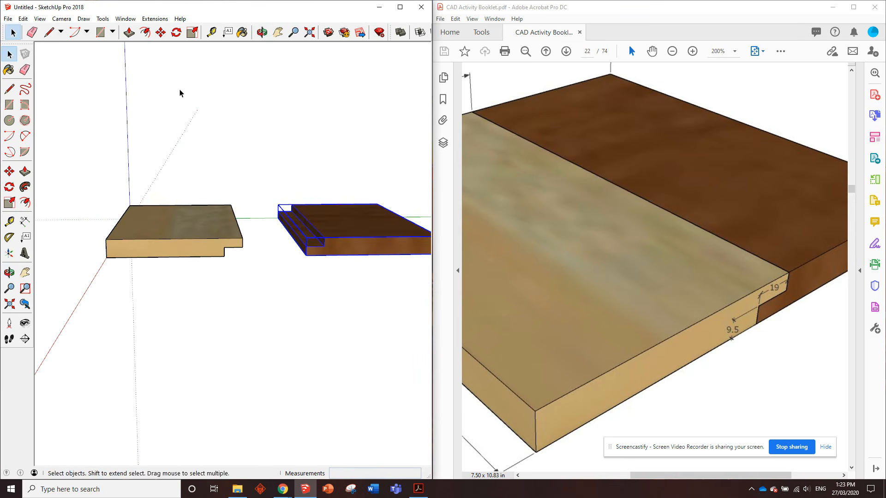
left_click(161, 32)
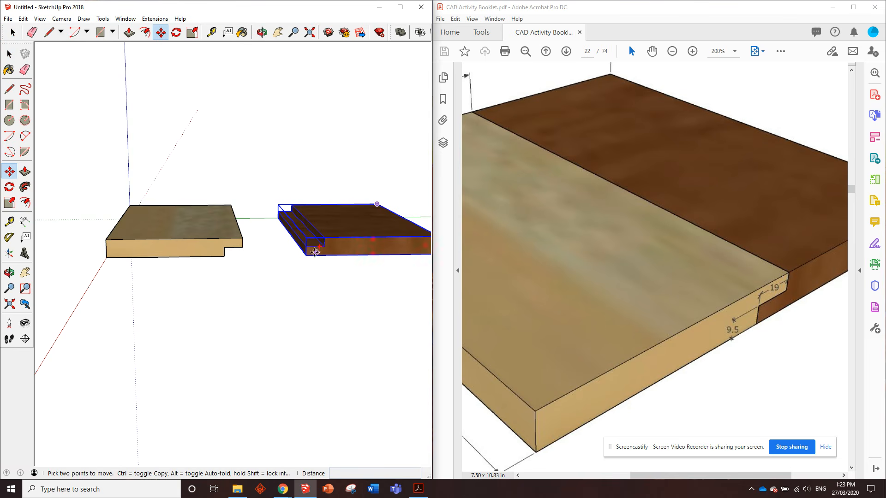
scroll(315, 252, "up", 2)
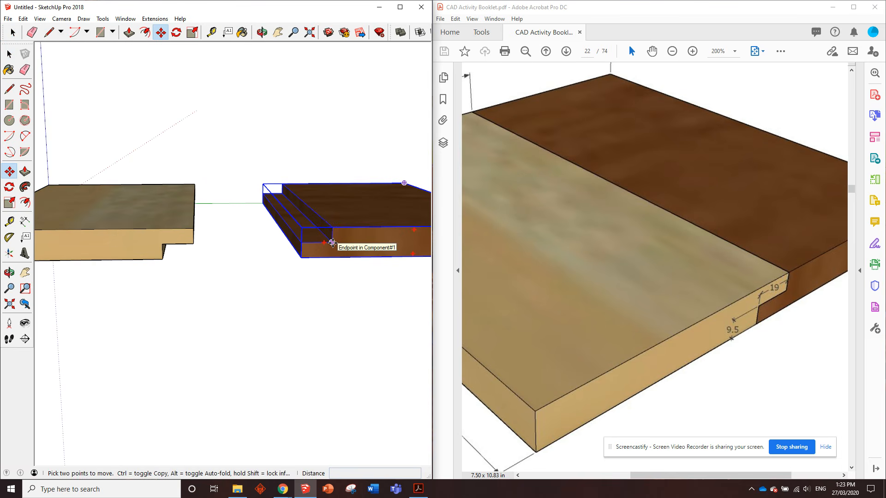
left_click(333, 242)
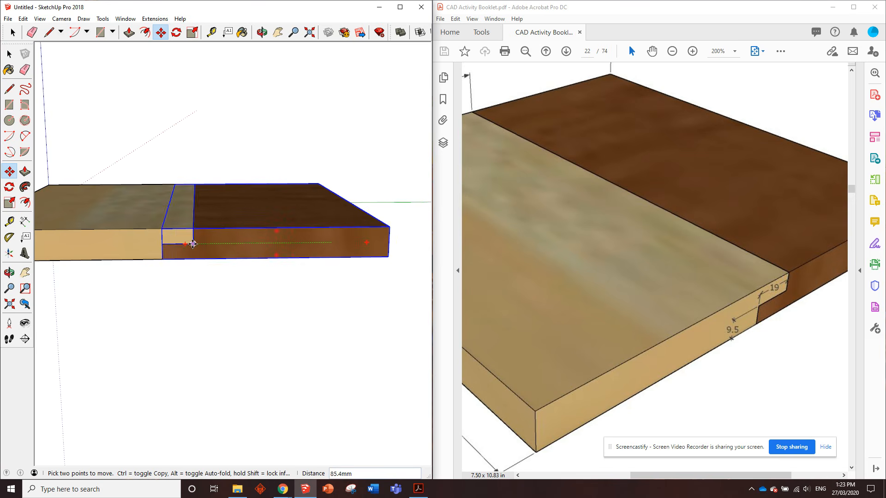
left_click(194, 244)
middle_click_drag(193, 244, 258, 198)
left_click(9, 54)
left_click(162, 131)
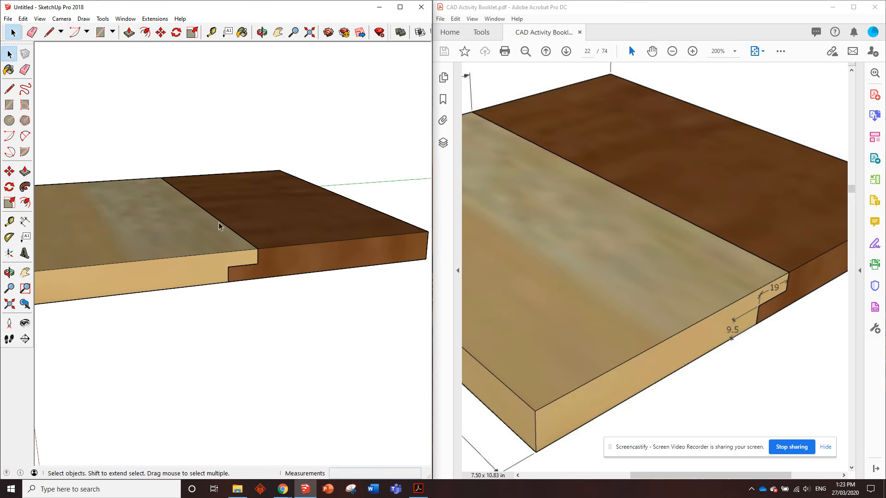
left_click(160, 31)
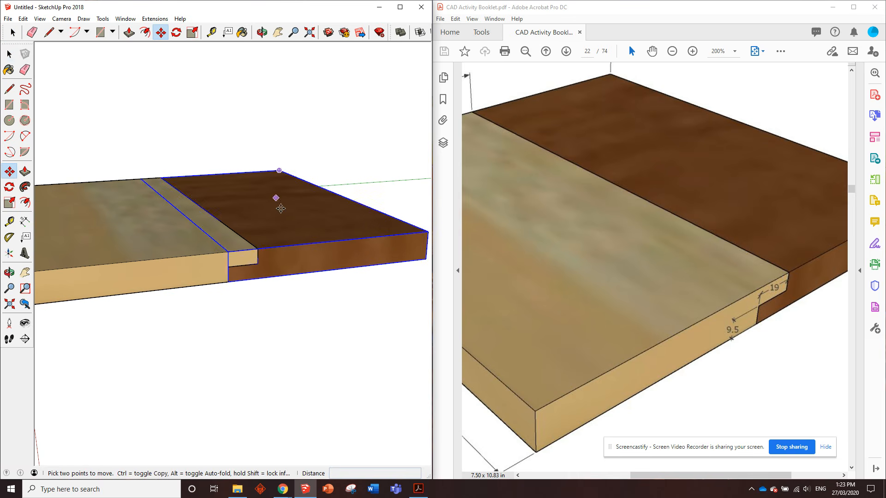
left_click(281, 210)
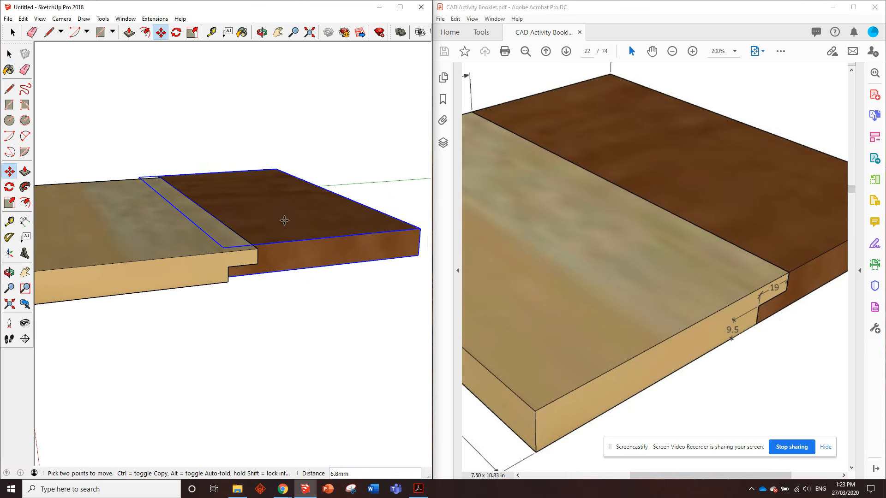
left_click(316, 232)
Step: Compare the finished joint with the full booklet drawing and save the model as No22-WIDENING-REBATE in the CAD Activities folder
scroll(310, 224, "down", 3)
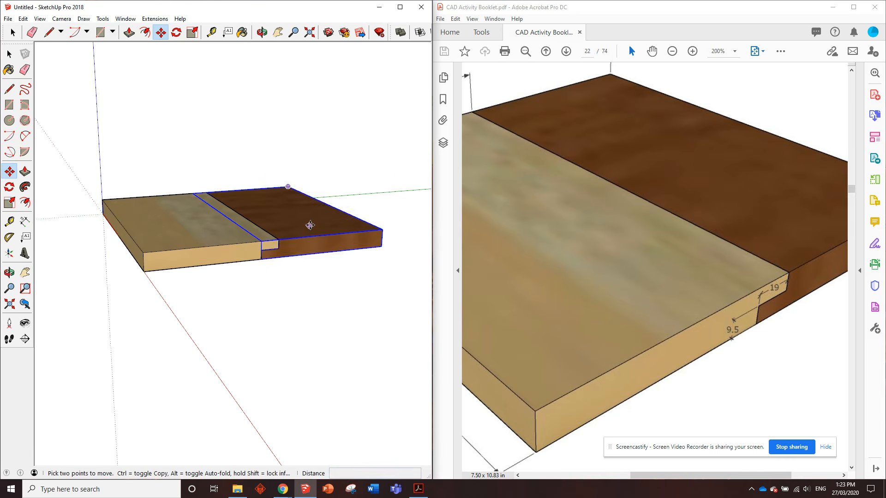
scroll(639, 189, "down", 4, "ctrl")
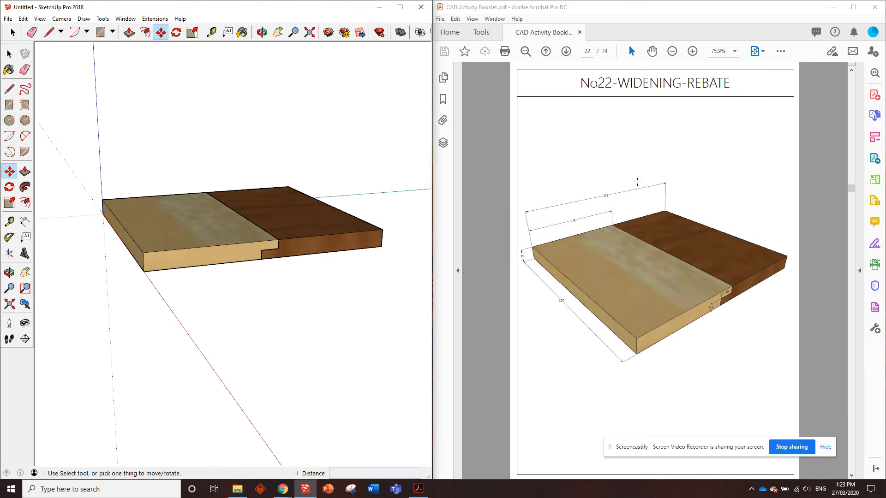
middle_click_drag(284, 207, 301, 255)
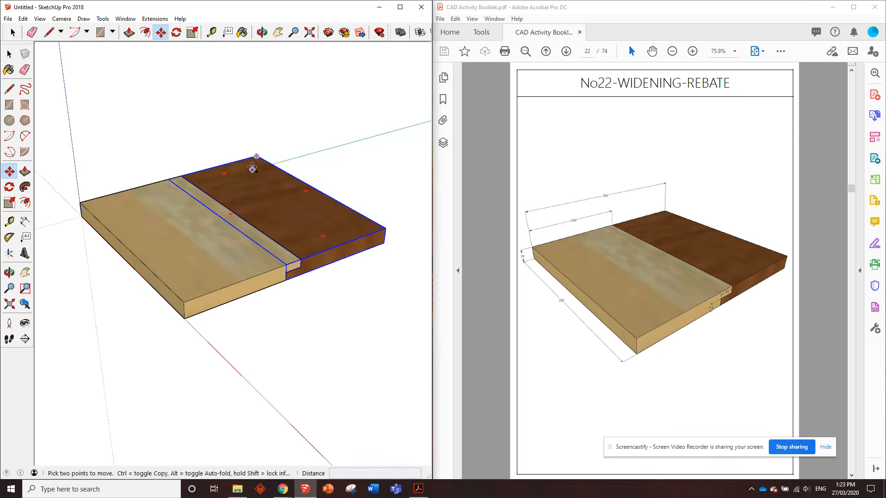
scroll(244, 153, "up", 1)
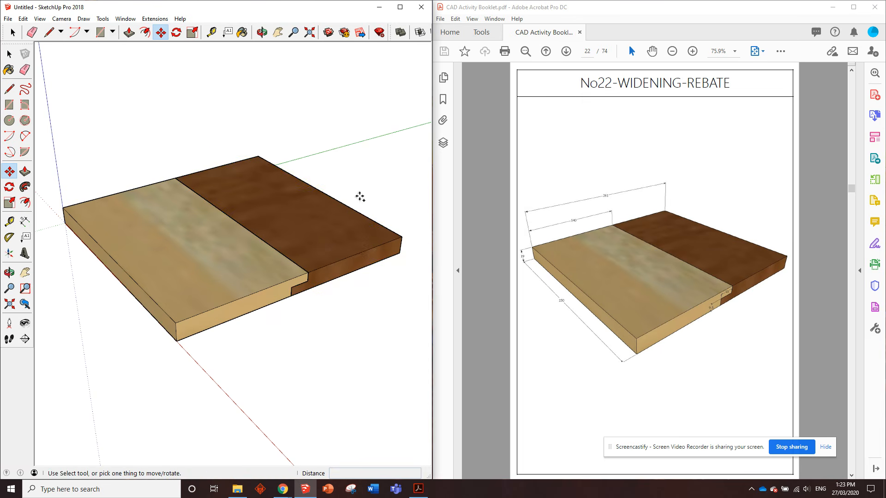
left_click(8, 18)
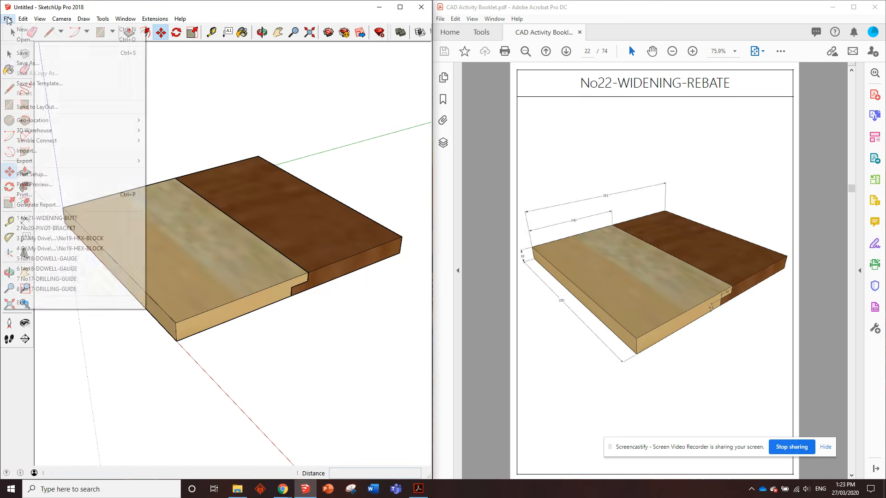
left_click(87, 52)
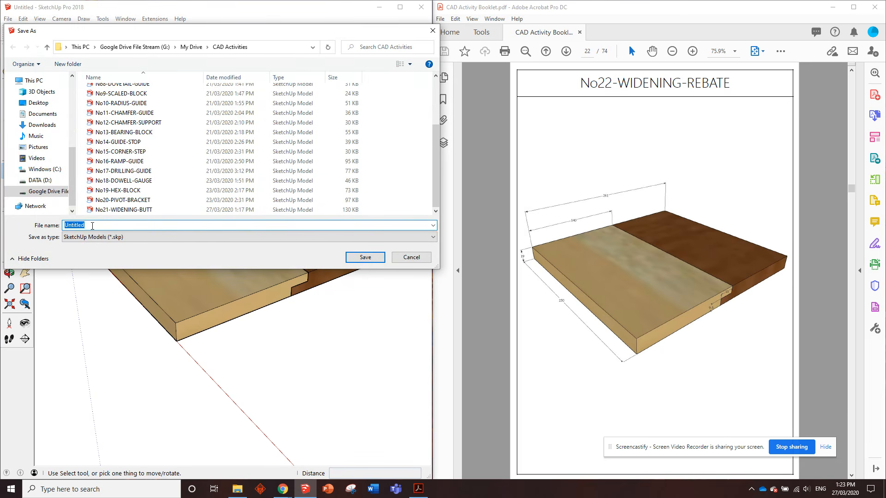
type("No22-WIDENING-REBATE")
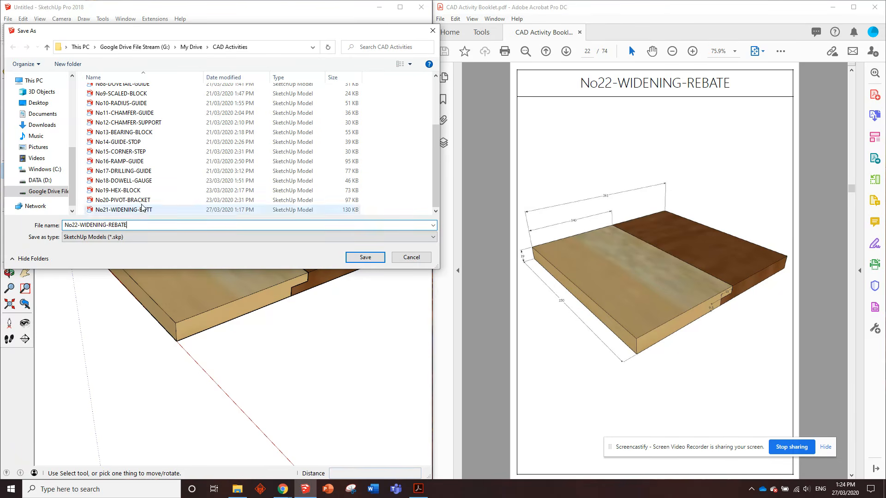
left_click(363, 259)
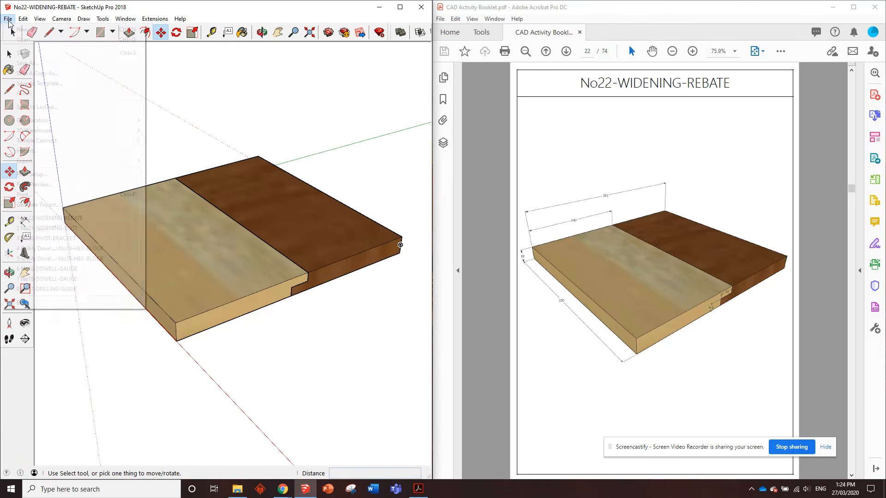
Step: Start a new model and go to page 23 of the booklet, No23-WIDENING-TONGUE-AND-GROOVE
left_click(8, 18)
left_click(30, 32)
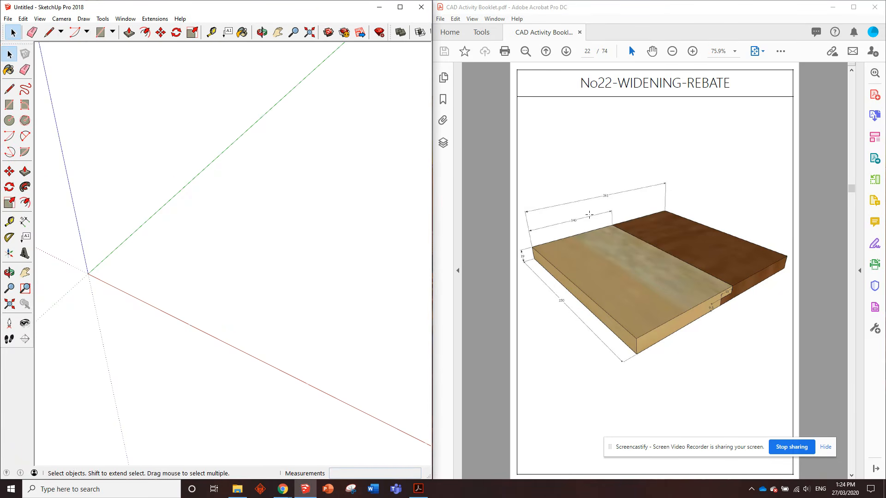
scroll(602, 172, "down", 1)
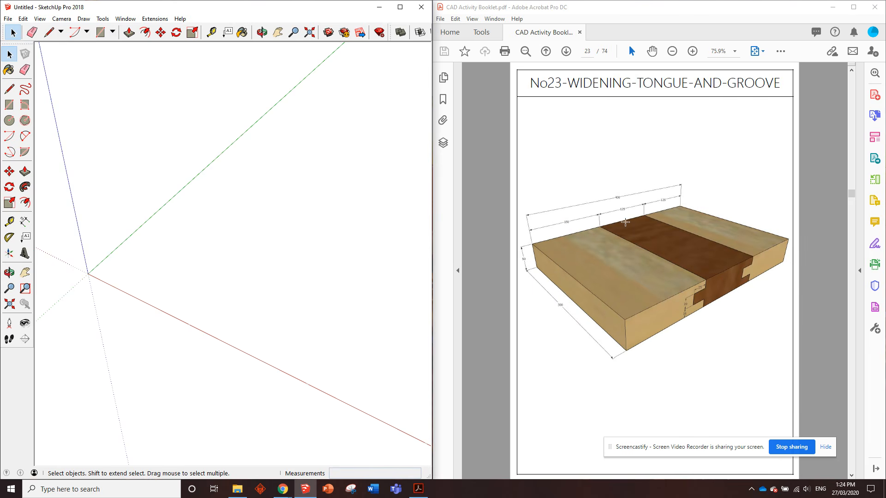